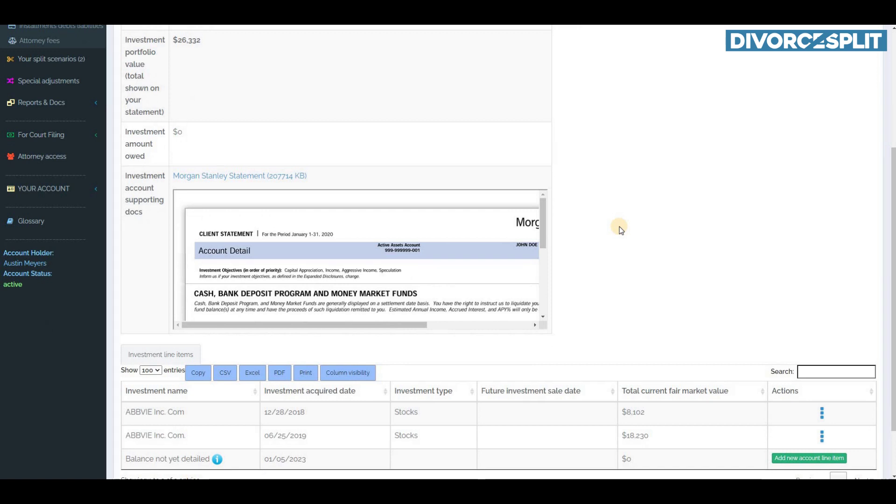
Examine the supporting statements and line items of the Morgan Stanley and Charles Schwab Main investment accounts
{"action": "scroll", "coordinate": [620, 226], "scroll_direction": "down", "scroll_amount": 1}
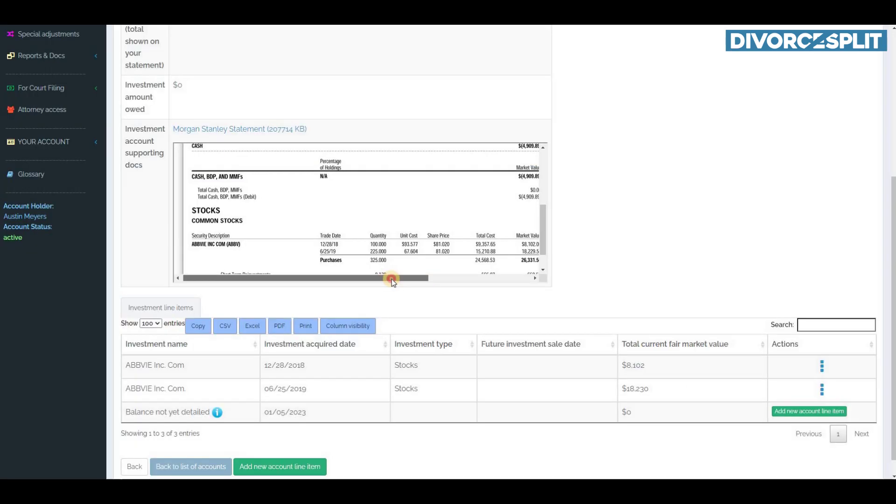
{"action": "scroll", "coordinate": [391, 279], "scroll_direction": "right", "scroll_amount": 1}
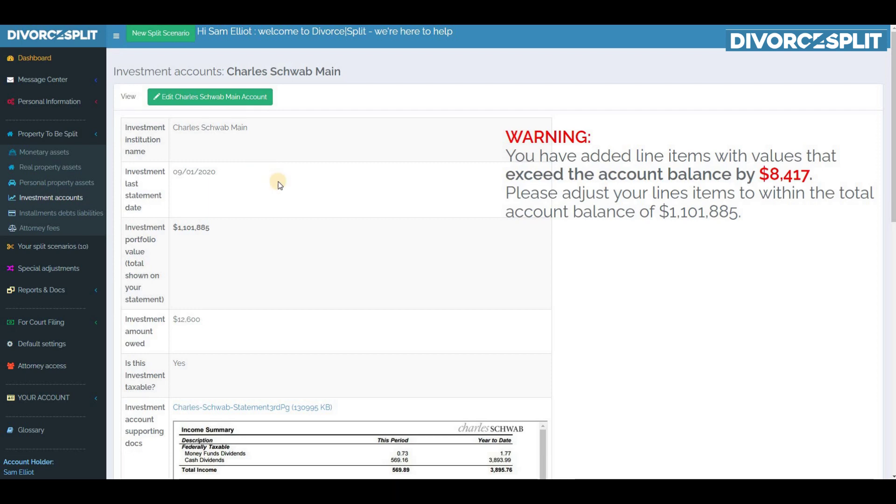
{"action": "scroll", "coordinate": [278, 182], "scroll_direction": "down", "scroll_amount": 5}
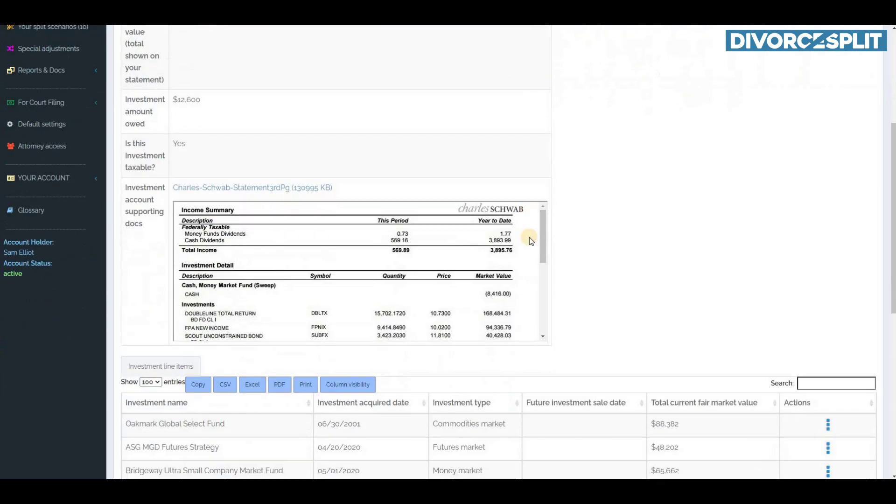
{"action": "left_click_drag", "start_coordinate": [545, 223], "coordinate": [556, 285]}
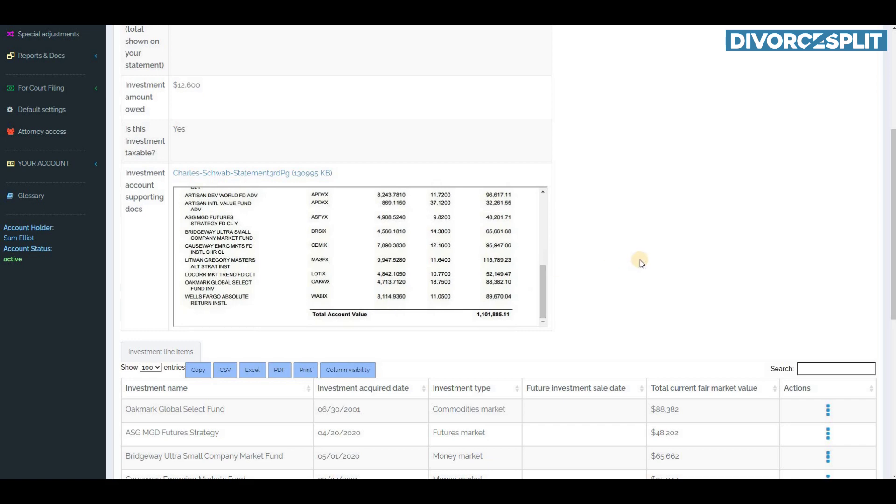
{"action": "scroll", "coordinate": [640, 259], "scroll_direction": "down", "scroll_amount": 7}
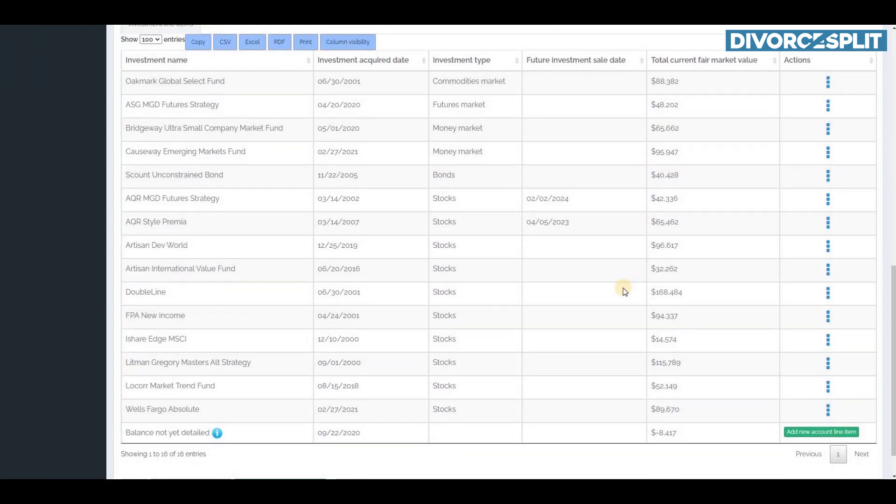
Compare the Charles Schwab Main account's balance not yet detailed with the excess amount in the line-item warning
{"action": "left_click_drag", "start_coordinate": [125, 434], "coordinate": [214, 437]}
{"action": "mouse_move", "coordinate": [216, 439]}
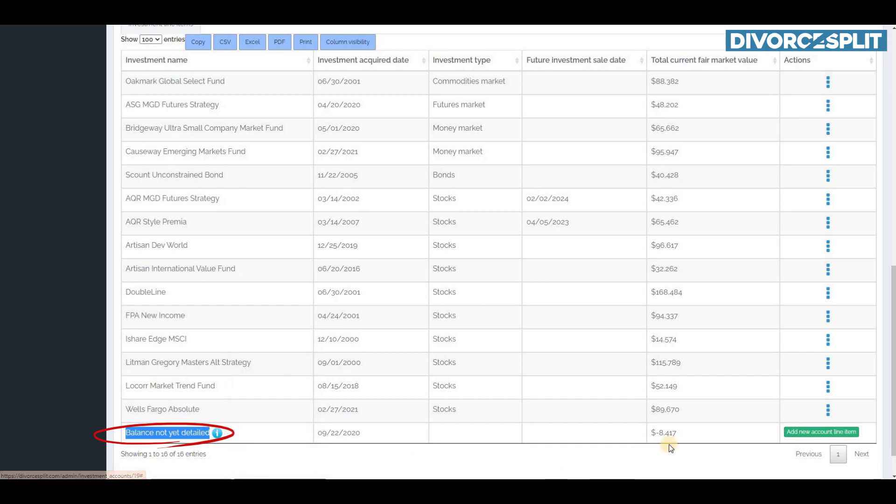
{"action": "left_click_drag", "start_coordinate": [651, 432], "coordinate": [691, 436]}
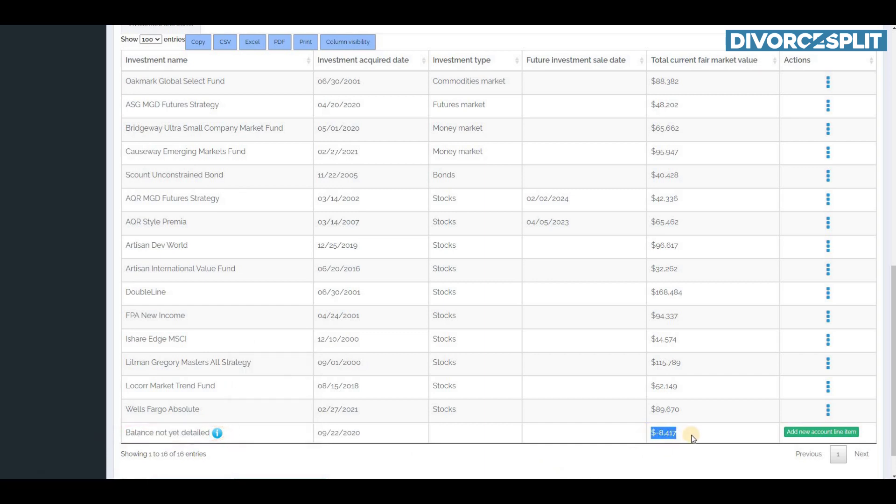
{"action": "scroll", "coordinate": [691, 436], "scroll_direction": "up", "scroll_amount": 3}
{"action": "scroll", "coordinate": [692, 438], "scroll_direction": "up", "scroll_amount": 8}
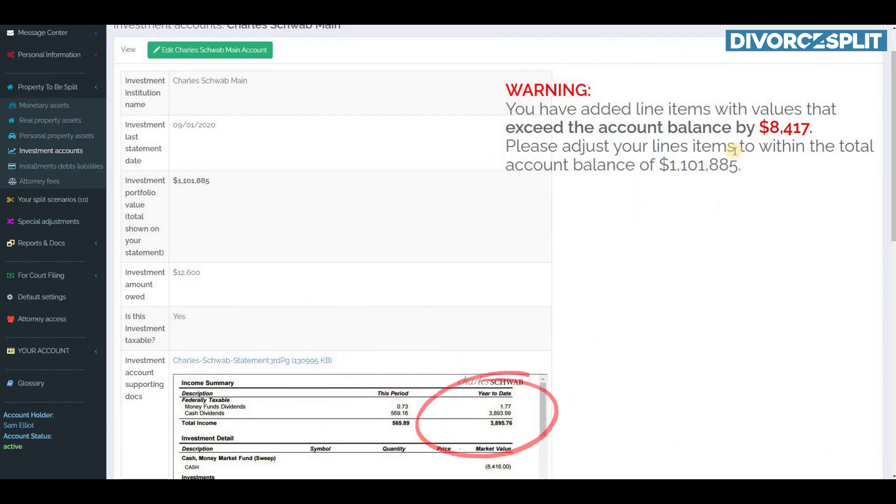
{"action": "mouse_move", "coordinate": [761, 128]}
{"action": "left_mouse_down"}
{"action": "mouse_move", "coordinate": [800, 132]}
{"action": "mouse_move", "coordinate": [809, 152]}
{"action": "left_mouse_up"}
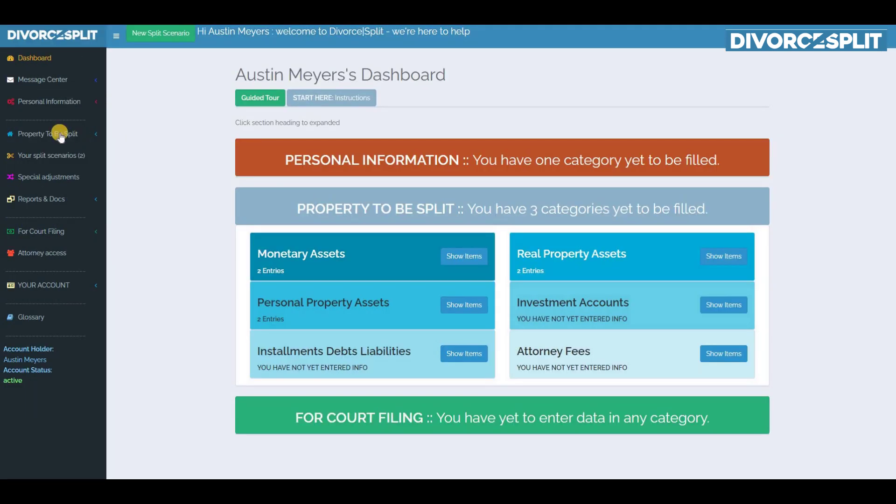
Create a new investment account record with institution name Morgan Stanley and last statement date 1/31/2020
{"action": "left_click", "coordinate": [60, 134]}
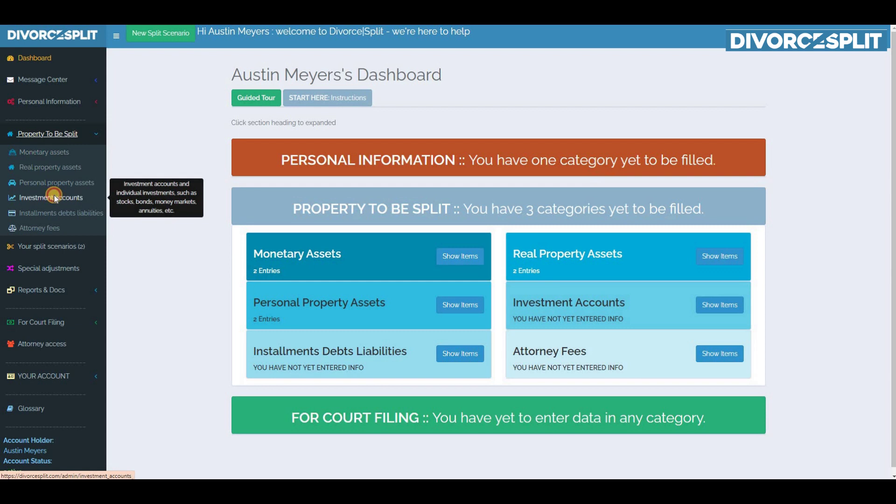
{"action": "left_click", "coordinate": [54, 196]}
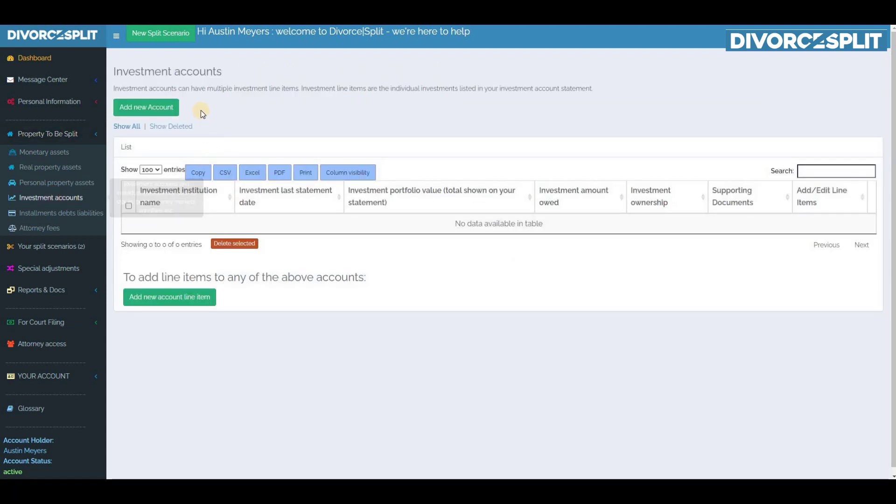
{"action": "left_click", "coordinate": [171, 111]}
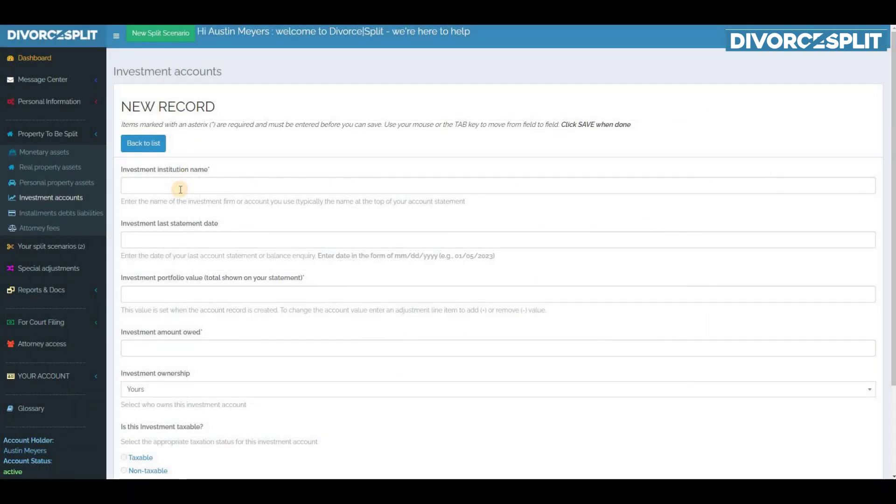
{"action": "left_click", "coordinate": [180, 189]}
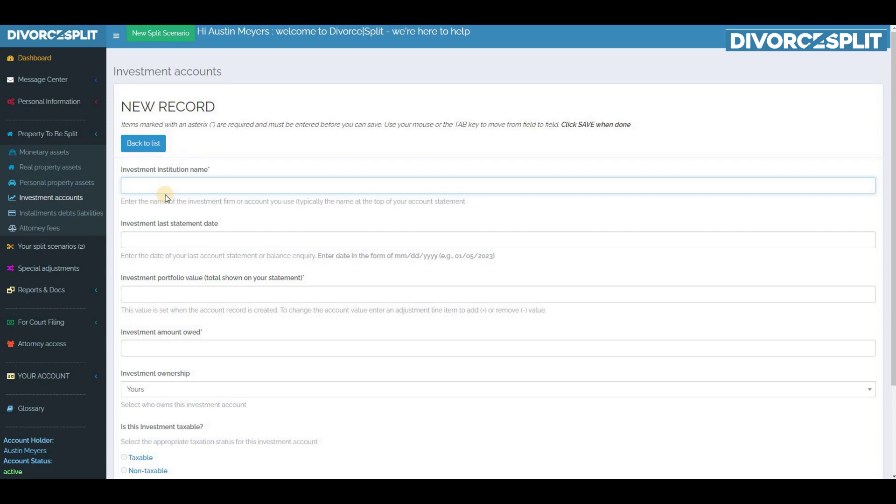
{"action": "type", "text": "Morgan Stanley"}
{"action": "left_click", "coordinate": [149, 239]}
{"action": "type", "text": "1/"}
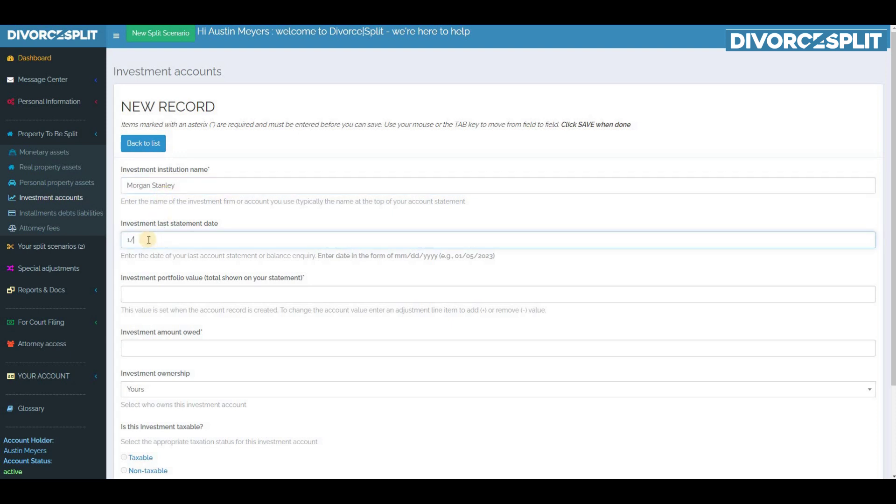
{"action": "type", "text": "31/2020"}
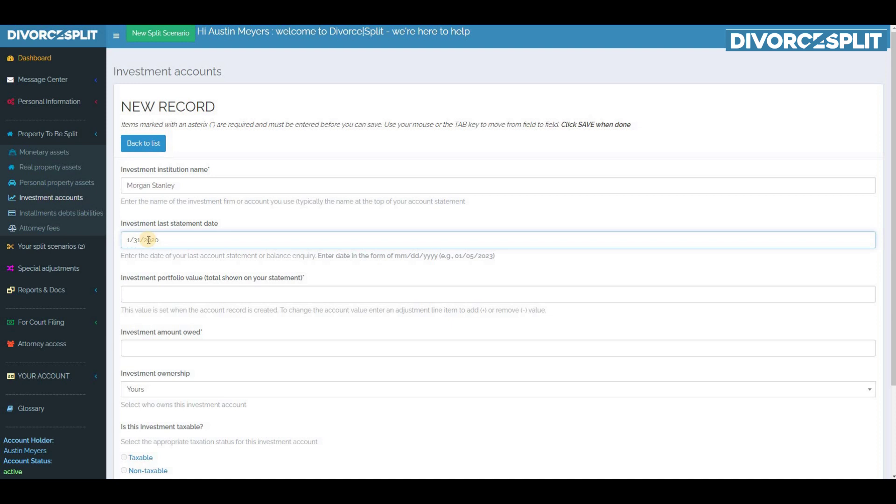
Set the account's portfolio value to 26331.50, the amount owed to 0 and the ownership to Joint
{"action": "left_click", "coordinate": [162, 293]}
{"action": "type", "text": "2633"}
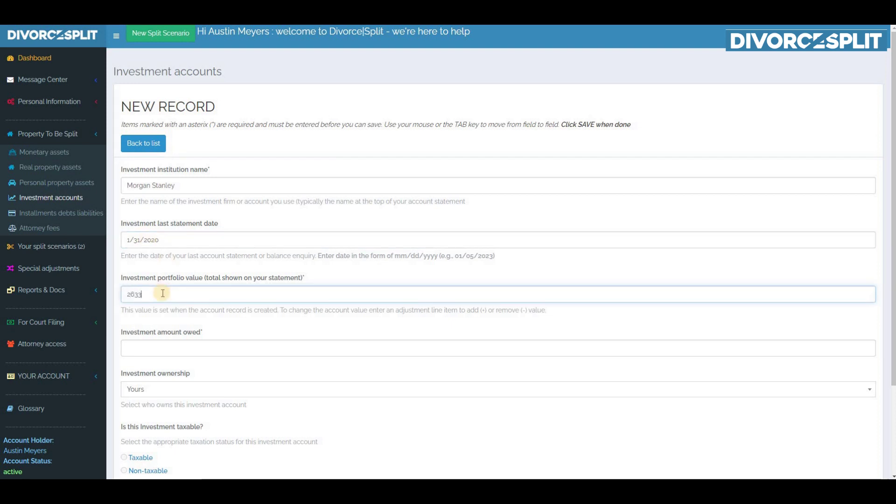
{"action": "type", "text": "1.50"}
{"action": "left_click", "coordinate": [164, 345]}
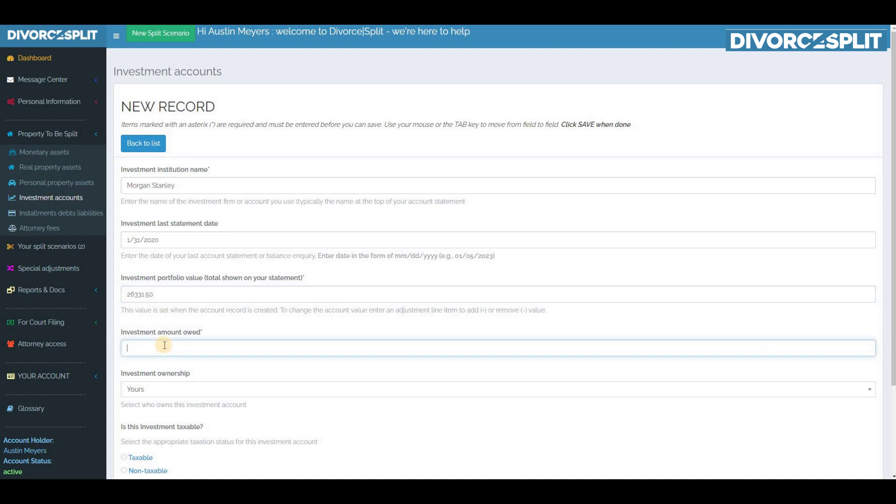
{"action": "type", "text": "0"}
{"action": "left_click", "coordinate": [167, 391]}
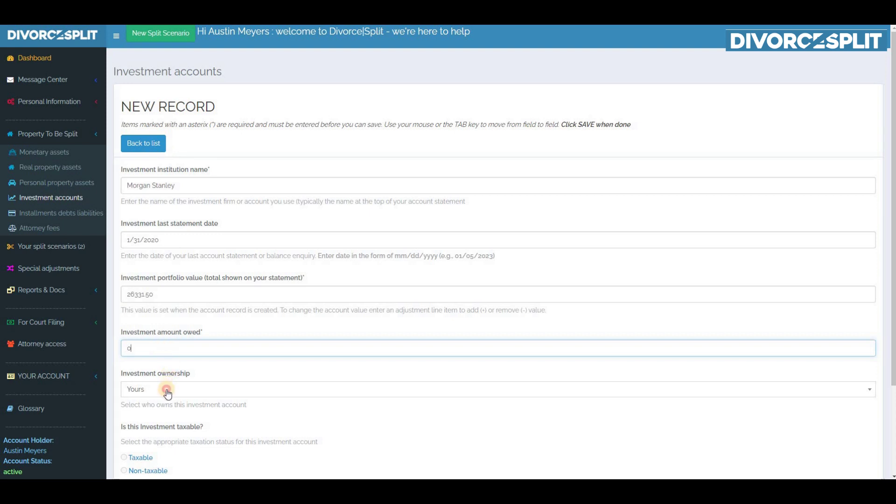
{"action": "left_click", "coordinate": [155, 452]}
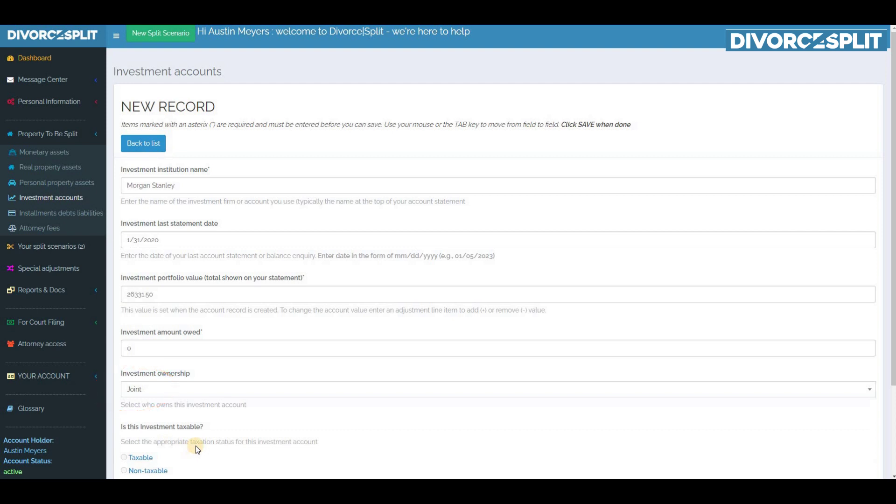
Attach the Morgan Stanley Statement file as a supporting document and save the account, returning to the investment accounts list
{"action": "scroll", "coordinate": [236, 440], "scroll_direction": "down", "scroll_amount": 1}
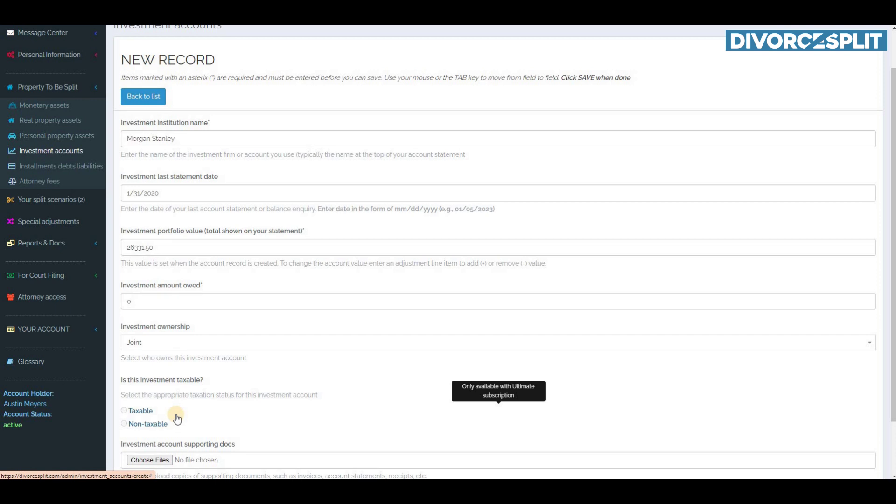
{"action": "scroll", "coordinate": [177, 419], "scroll_direction": "down", "scroll_amount": 2}
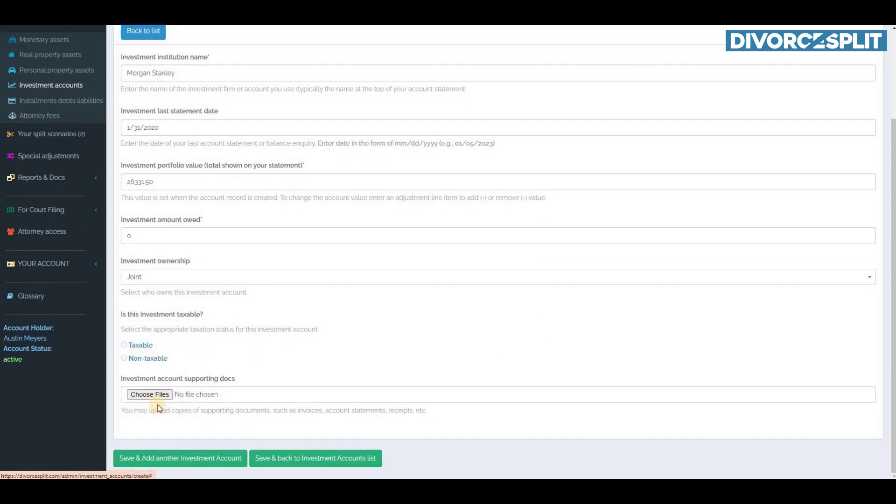
{"action": "left_click", "coordinate": [150, 394]}
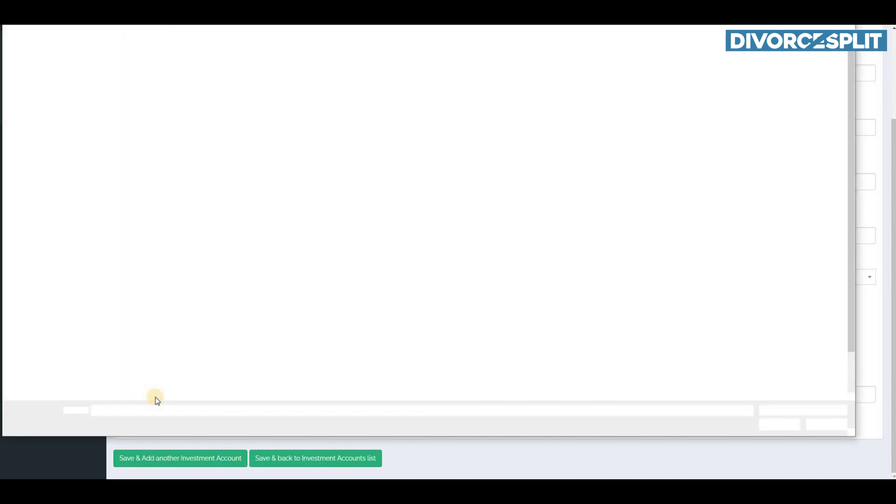
{"action": "double_click", "coordinate": [394, 285]}
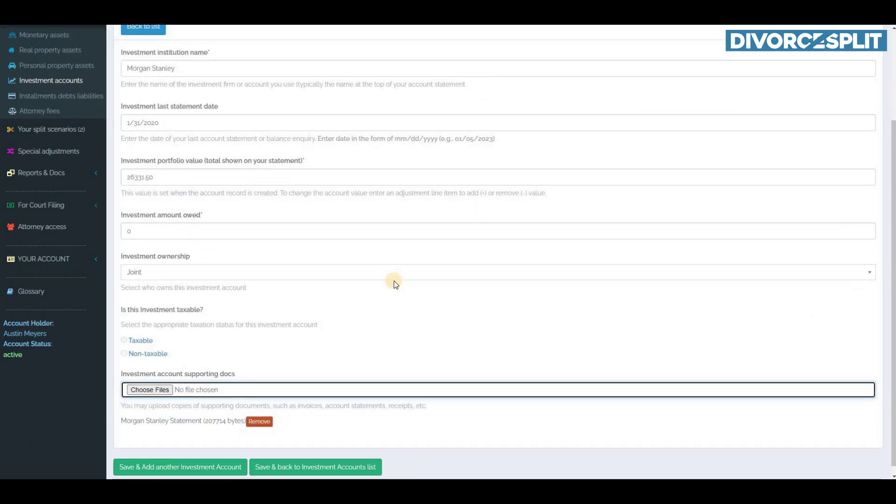
{"action": "scroll", "coordinate": [395, 280], "scroll_direction": "down", "scroll_amount": 1}
{"action": "left_click", "coordinate": [326, 460]}
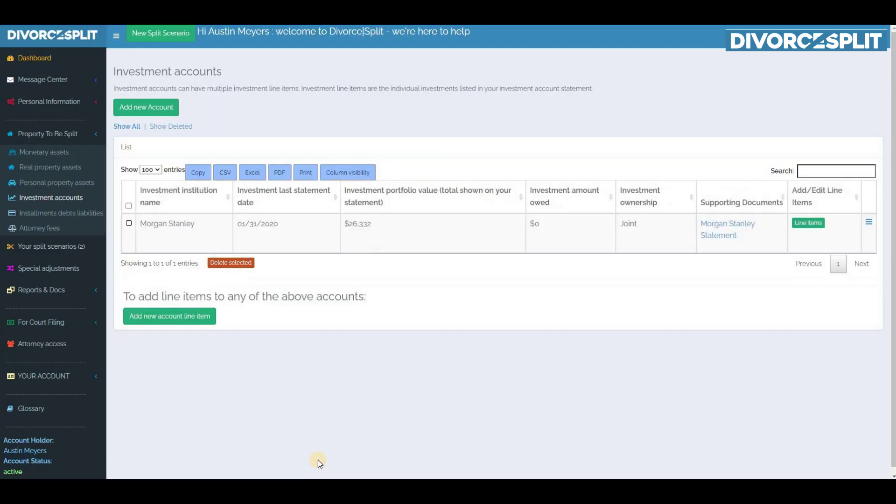
Start a new line item for the Morgan Stanley account and name the investment "ABBVIE Inc. Com"
{"action": "left_click", "coordinate": [816, 224]}
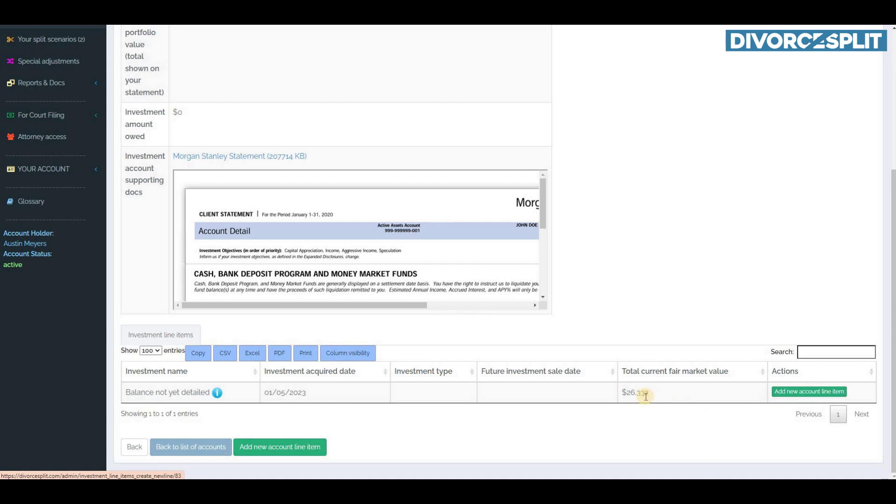
{"action": "left_click", "coordinate": [810, 393]}
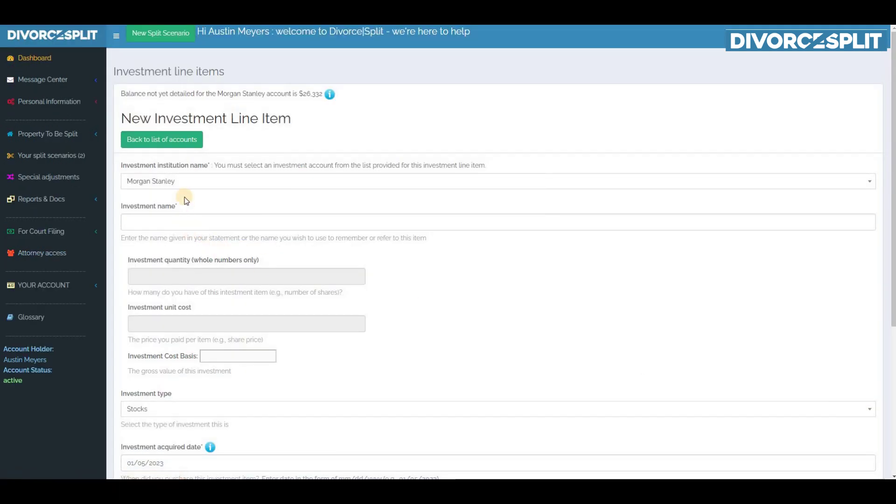
{"action": "left_click", "coordinate": [173, 225]}
{"action": "left_click", "coordinate": [174, 225]}
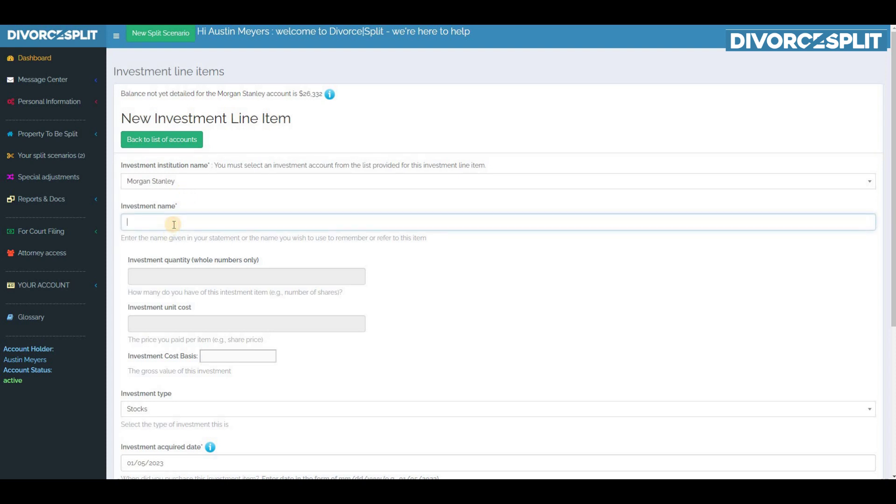
{"action": "type", "text": "ABBVIE In. Cor"}
{"action": "left_click", "coordinate": [158, 222]}
{"action": "key", "text": "BackSpace"}
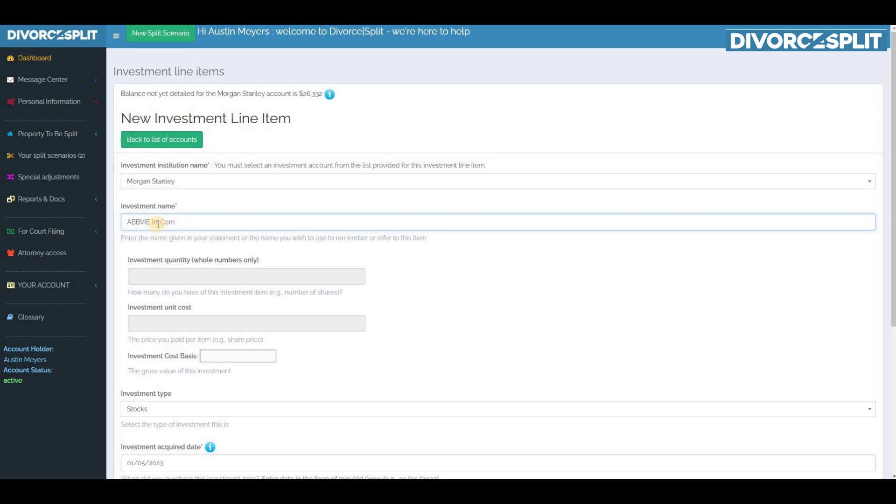
{"action": "type", "text": "c"}
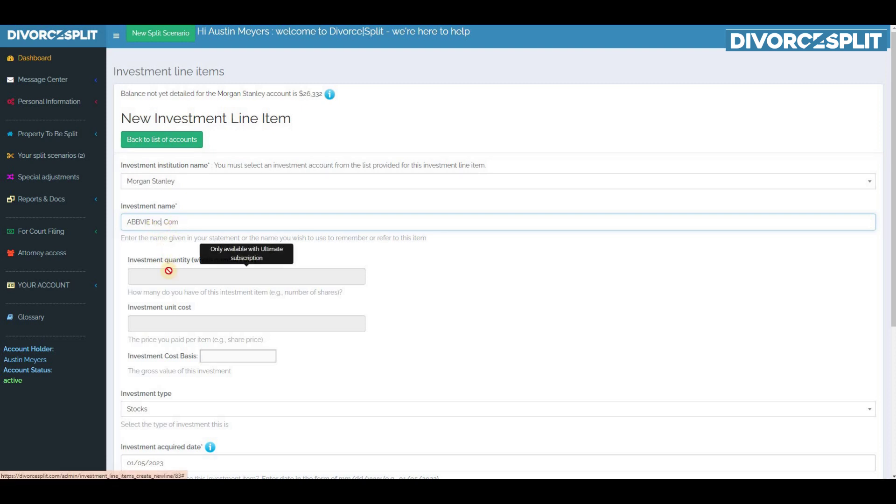
{"action": "type", "text": "."}
{"action": "key", "text": "End"}
{"action": "scroll", "coordinate": [167, 407], "scroll_direction": "down", "scroll_amount": 2}
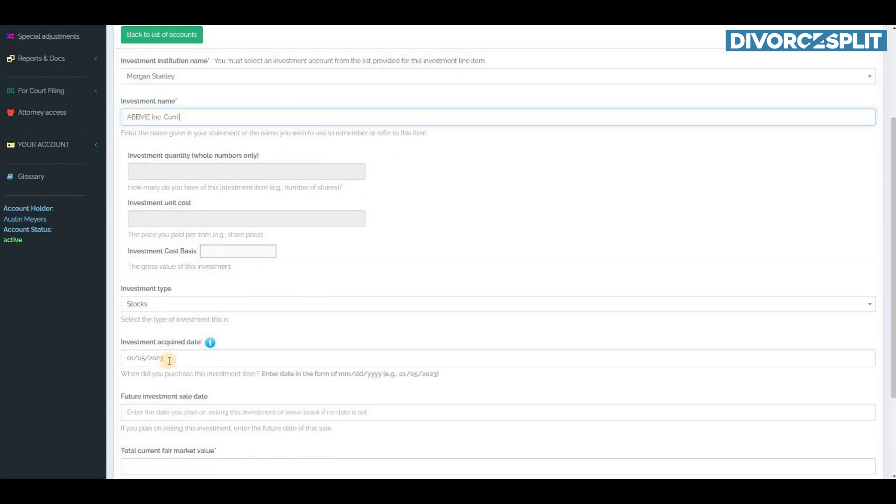
Set the line item's acquired date to 6/25/2019 and its total current fair market value to 18229.50
{"action": "left_click", "coordinate": [169, 360]}
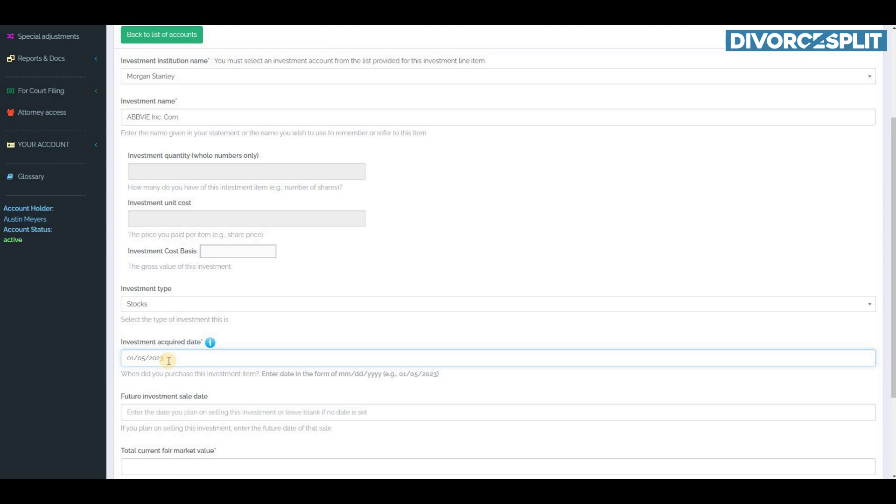
{"action": "key", "text": "ctrl+a"}
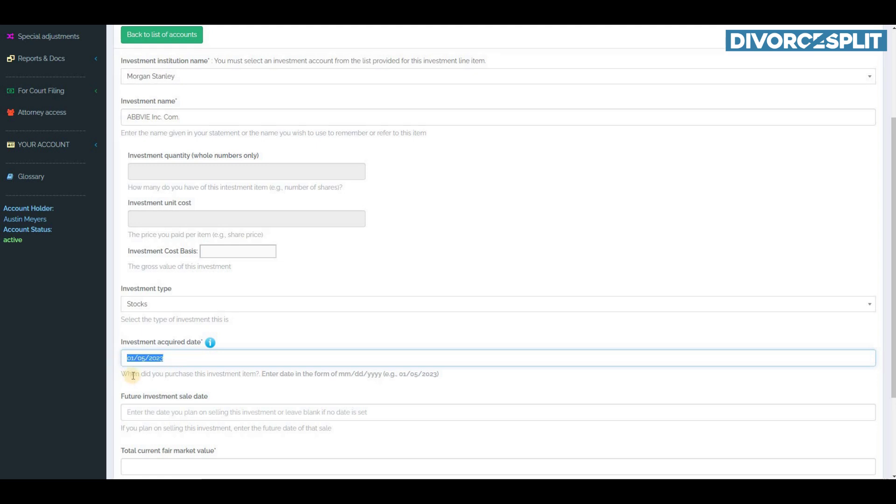
{"action": "type", "text": "6/25/"}
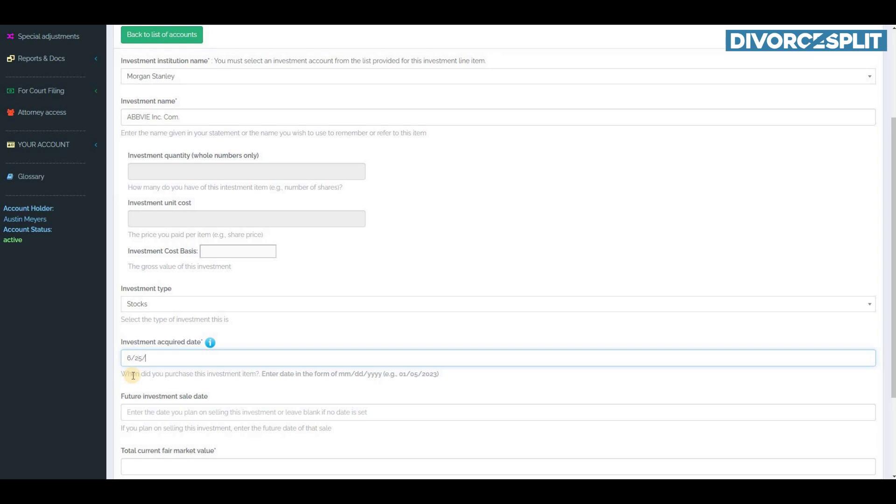
{"action": "type", "text": "2019"}
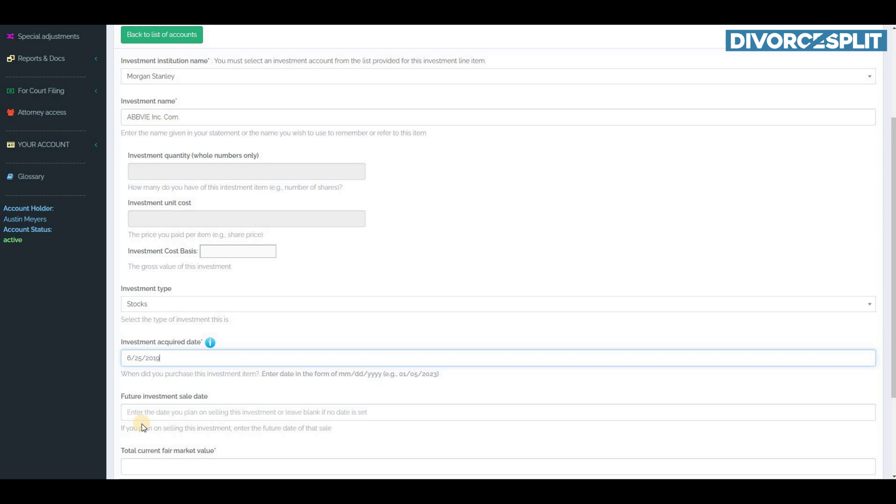
{"action": "type", "text": "0"}
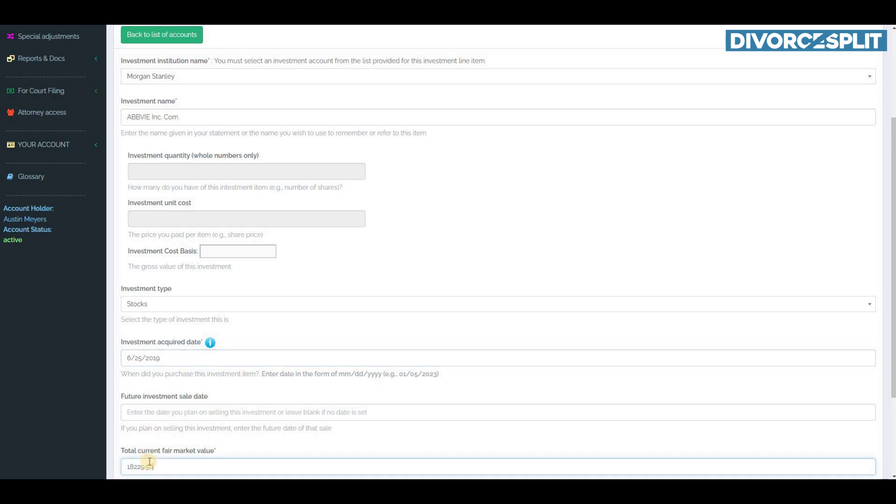
Save the ABBVIE line item, return to the Morgan Stanley account and check its line items against the common stocks in the attached statement
{"action": "scroll", "coordinate": [168, 452], "scroll_direction": "down", "scroll_amount": 3}
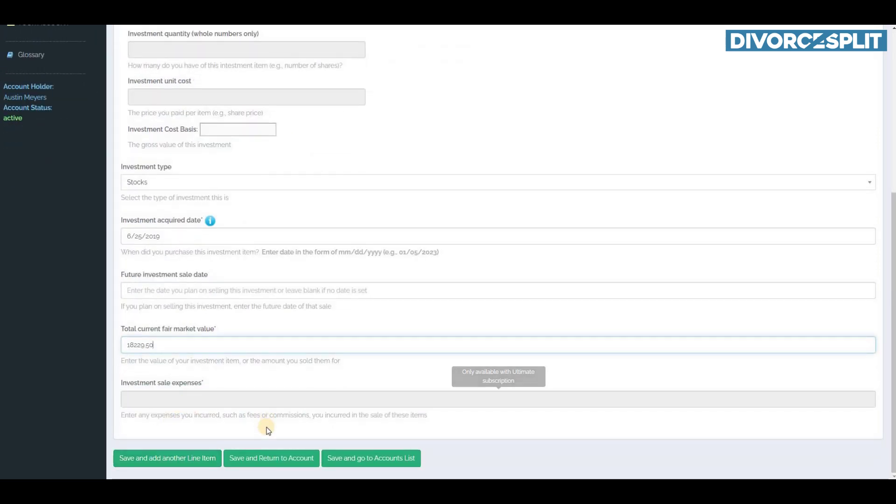
{"action": "left_click", "coordinate": [268, 459]}
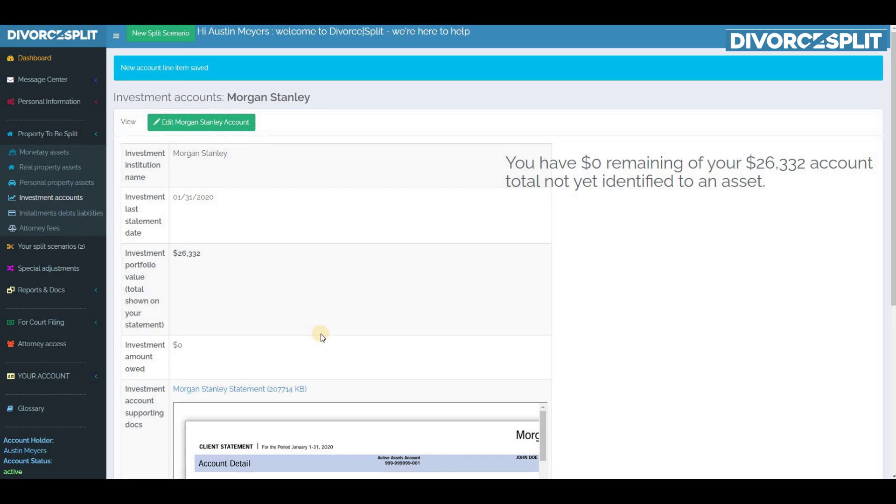
{"action": "scroll", "coordinate": [321, 334], "scroll_direction": "down", "scroll_amount": 5}
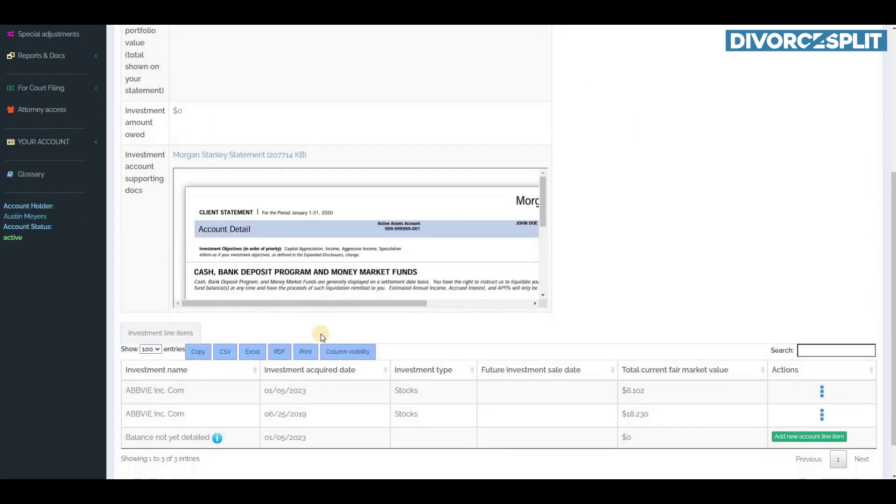
{"action": "scroll", "coordinate": [321, 334], "scroll_direction": "down", "scroll_amount": 1}
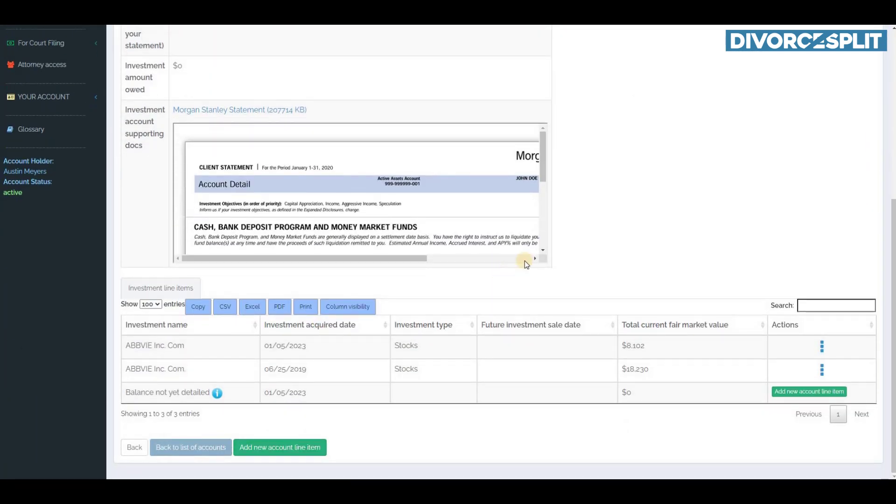
{"action": "left_click_drag", "start_coordinate": [542, 177], "coordinate": [536, 232]}
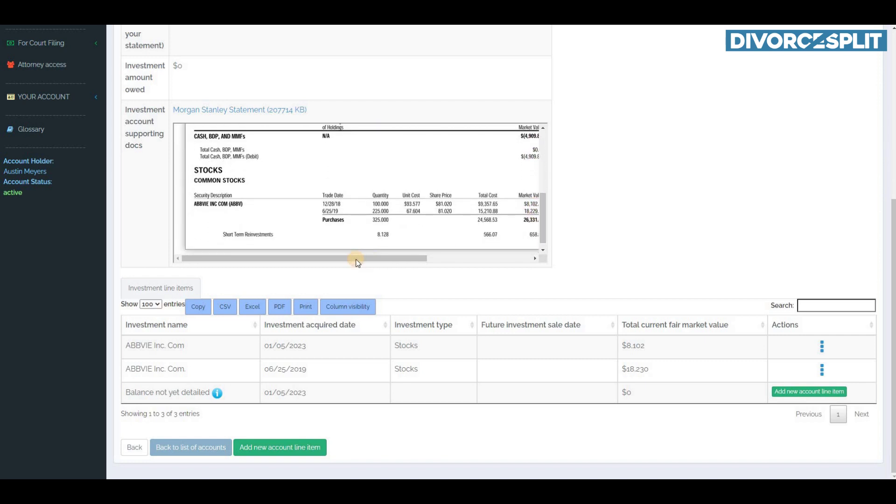
{"action": "left_click_drag", "start_coordinate": [356, 258], "coordinate": [374, 260]}
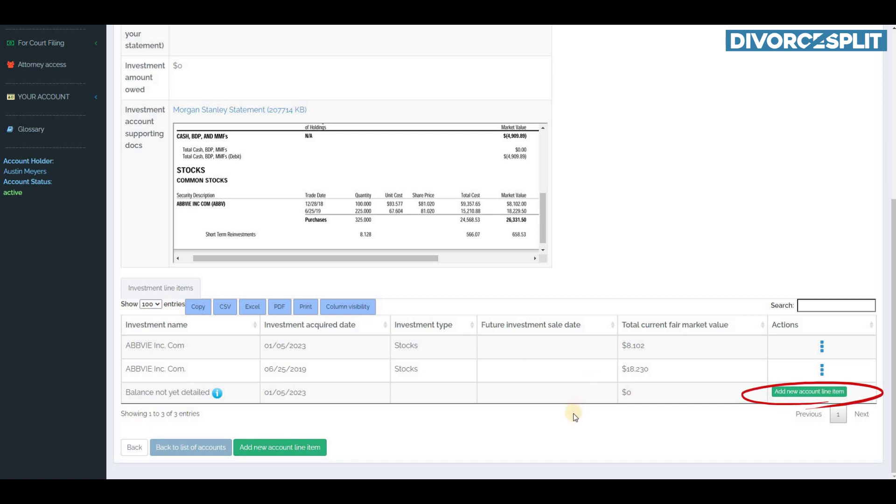
Open the AM Divorce 2023 split scenario and expand the Morgan Stanley account's line items in its worksheet
{"action": "left_click", "coordinate": [211, 448]}
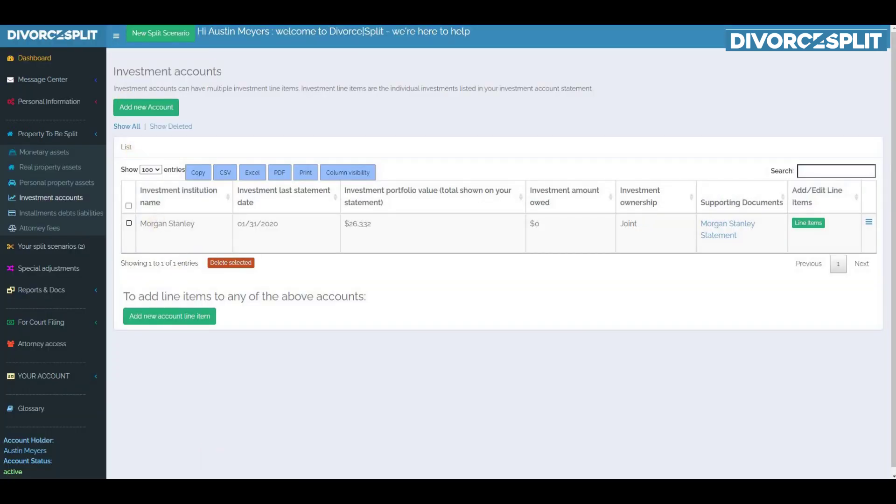
{"action": "left_click", "coordinate": [62, 250]}
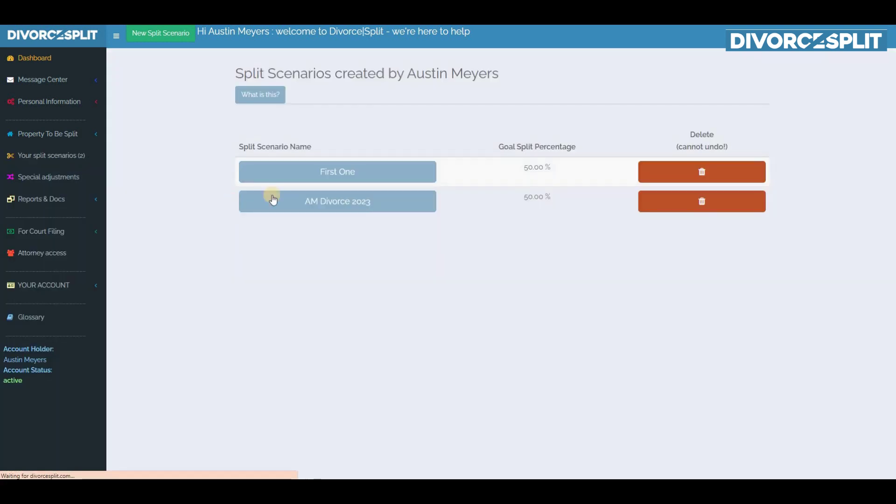
{"action": "left_click", "coordinate": [309, 198]}
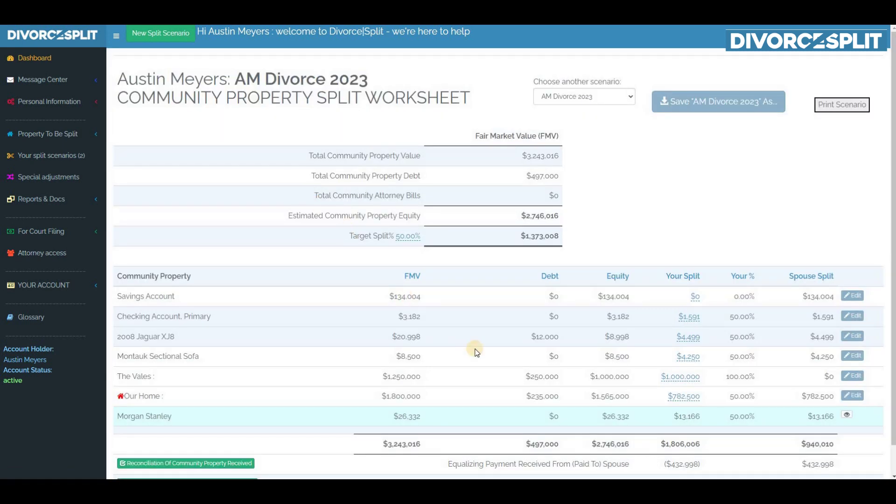
{"action": "left_click", "coordinate": [480, 420]}
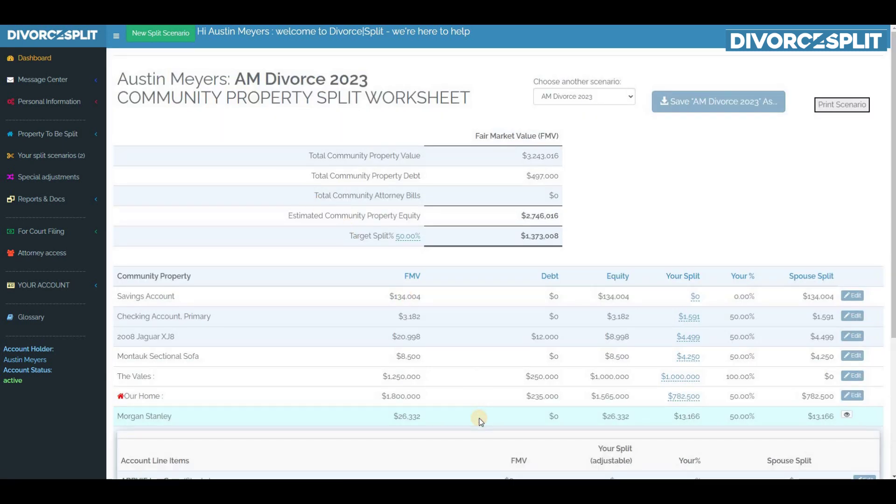
{"action": "scroll", "coordinate": [481, 420], "scroll_direction": "down", "scroll_amount": 4}
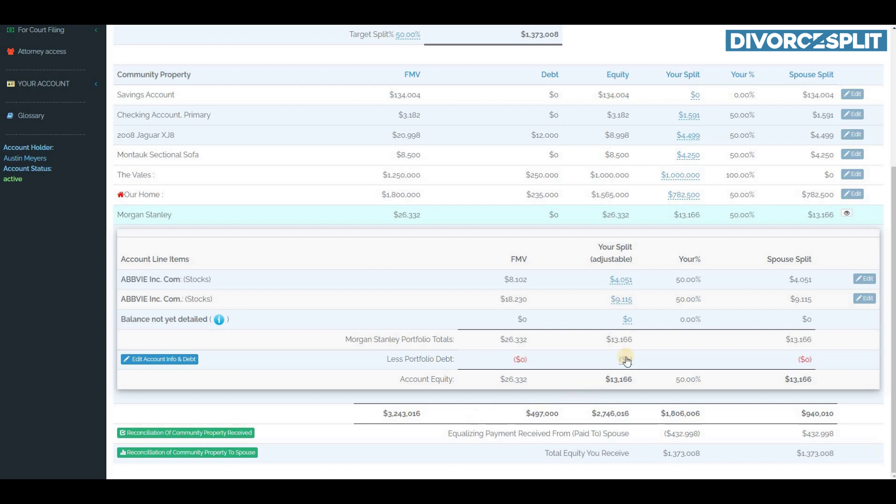
Open the adjustable split amounts of both ABBVIE line items and of the balance not yet detailed
{"action": "left_click", "coordinate": [623, 282]}
{"action": "left_click", "coordinate": [630, 302]}
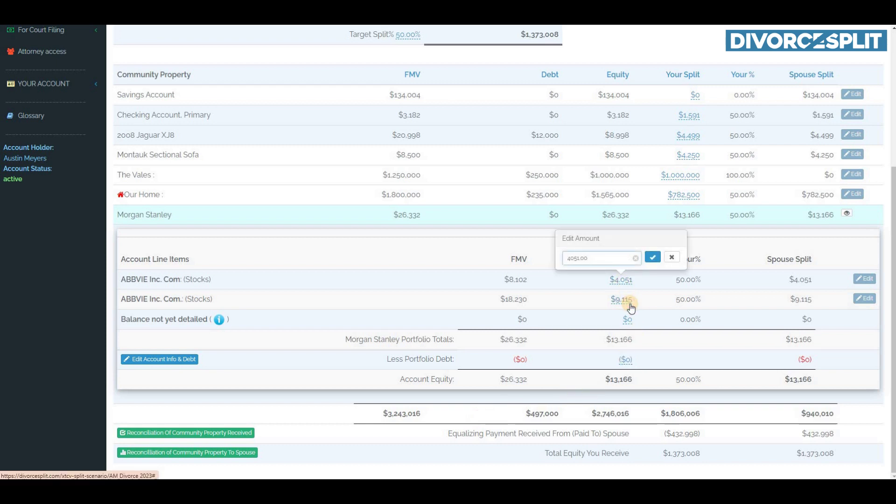
{"action": "left_click", "coordinate": [628, 320]}
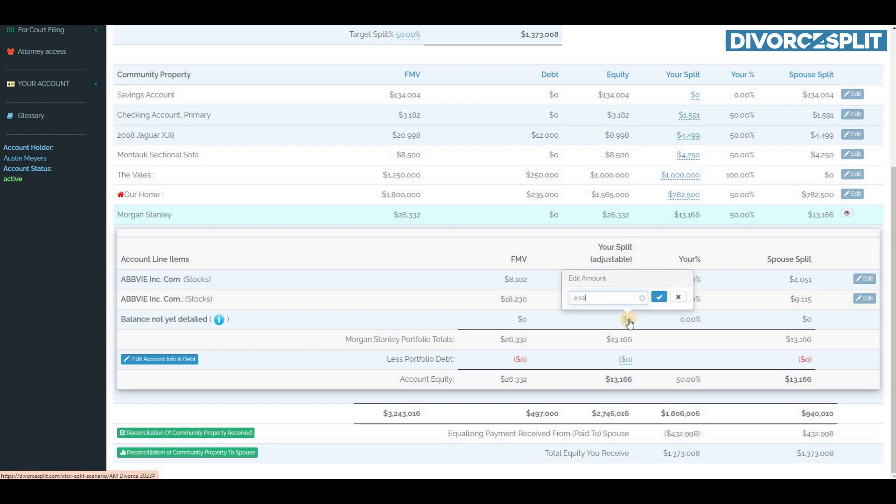
View the editable details of the first ABBVIE line item down to its fair market value, and close them without updating
{"action": "left_click", "coordinate": [865, 278]}
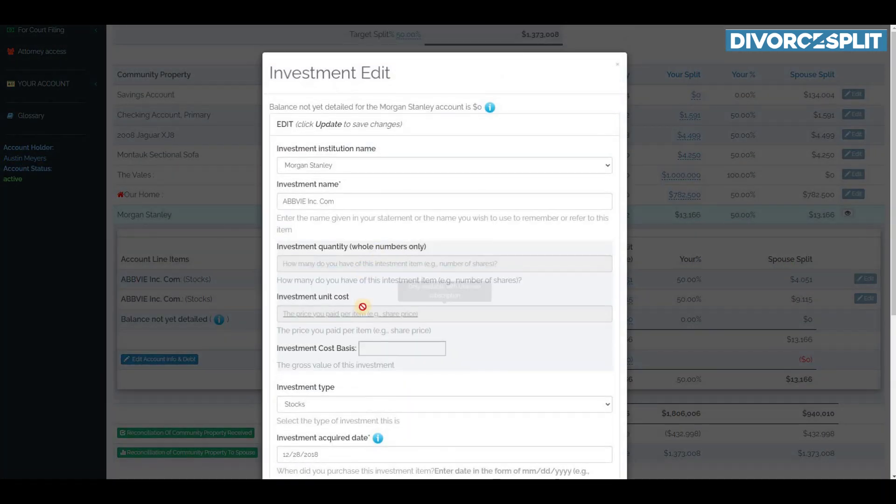
{"action": "scroll", "coordinate": [363, 307], "scroll_direction": "down", "scroll_amount": 5}
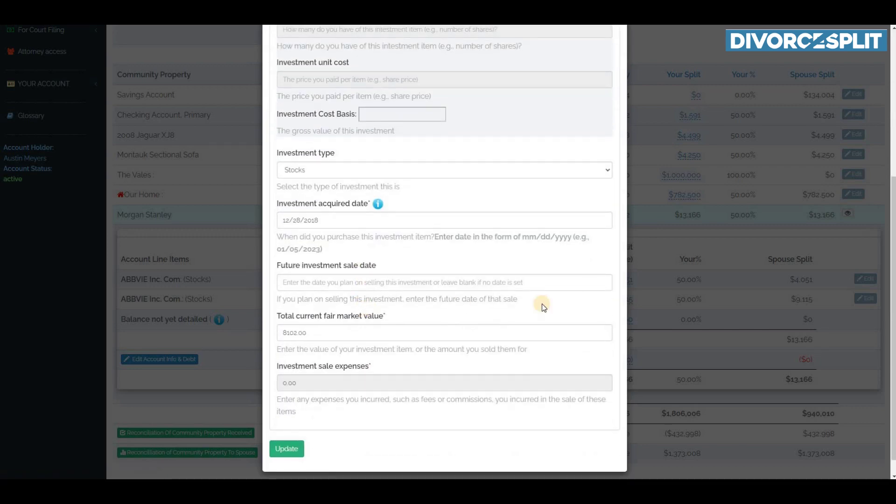
{"action": "left_click", "coordinate": [663, 307]}
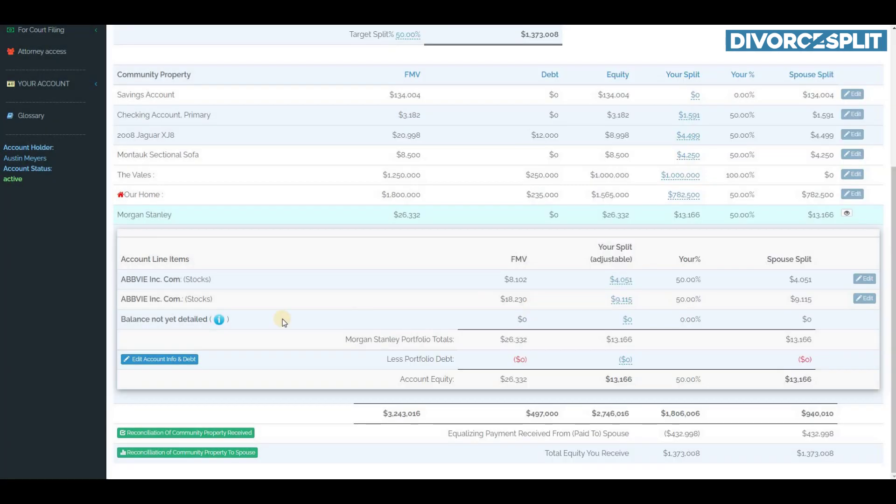
Review the Morgan Stanley account's editable info and debt settings, and close them without updating
{"action": "left_click", "coordinate": [166, 359]}
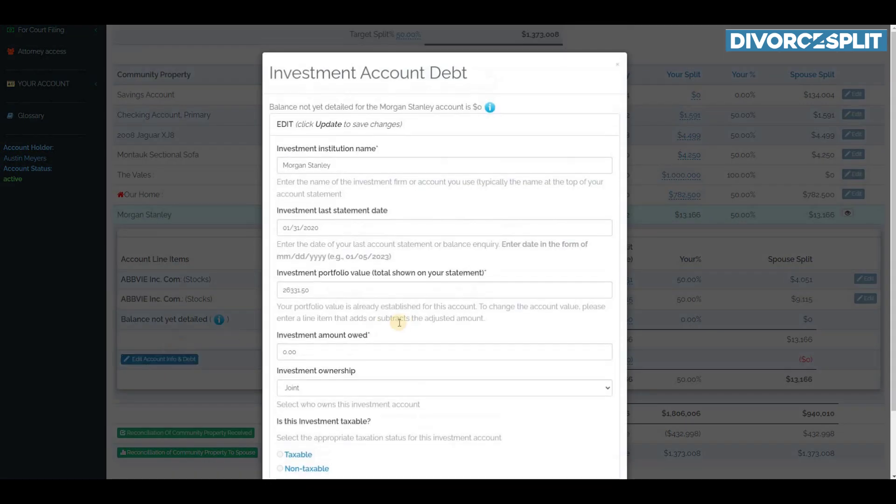
{"action": "scroll", "coordinate": [407, 323], "scroll_direction": "down", "scroll_amount": 2}
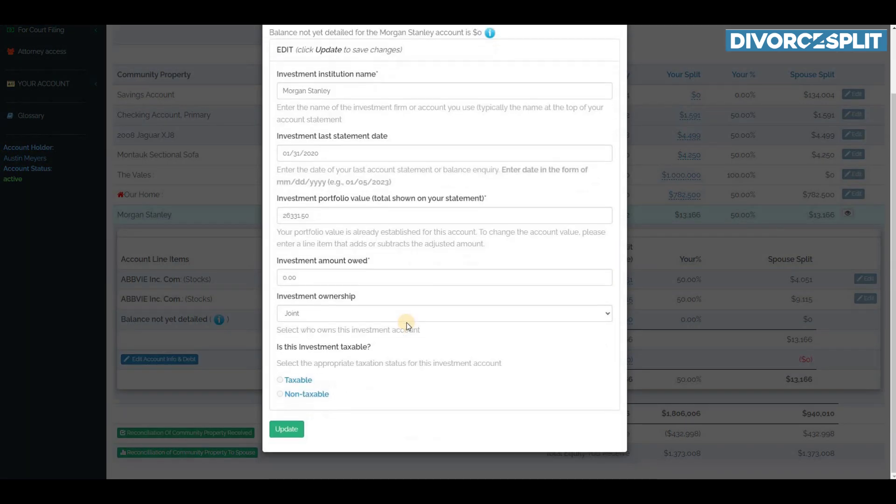
{"action": "left_click", "coordinate": [652, 299]}
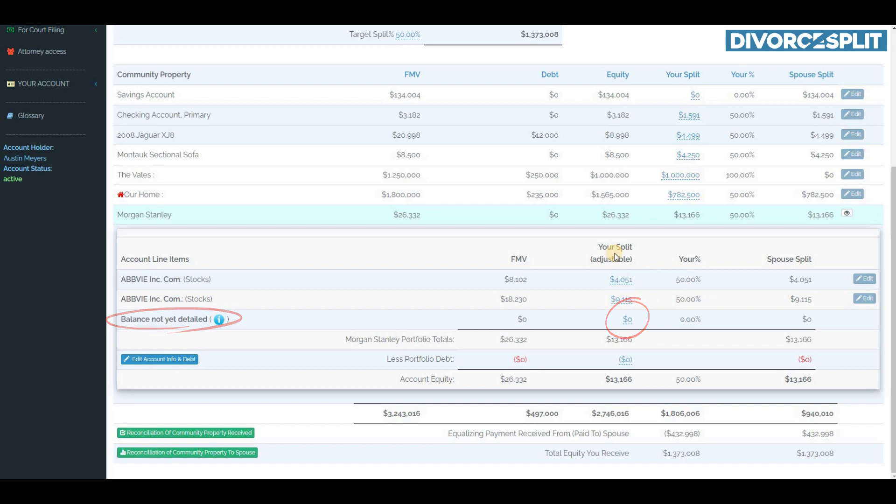
Collapse the Morgan Stanley line items in the worksheet and return to the investment accounts list
{"action": "left_click", "coordinate": [489, 214]}
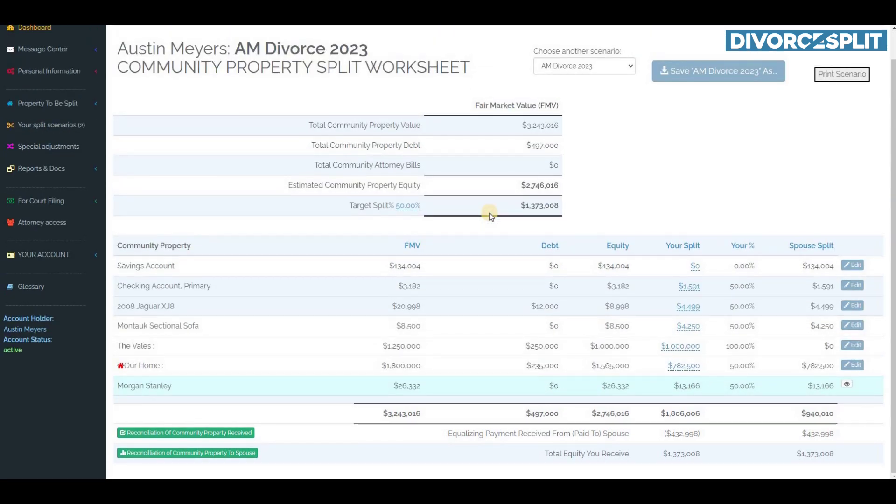
{"action": "left_click", "coordinate": [41, 107]}
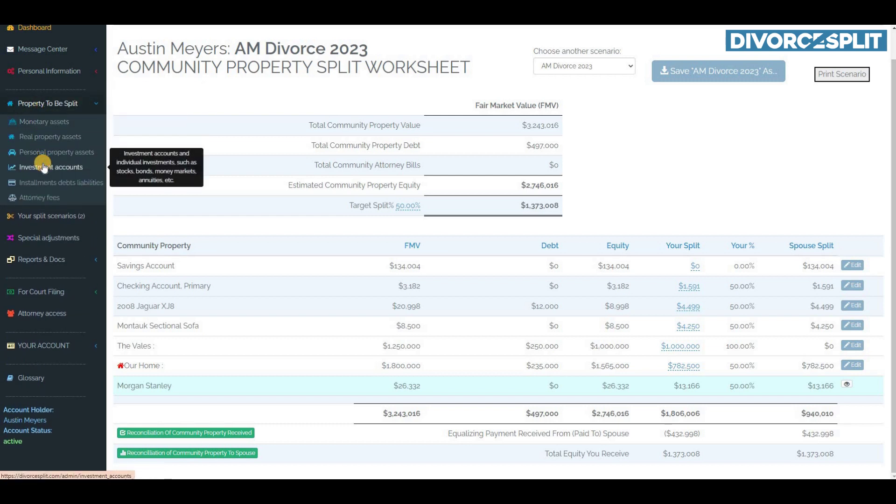
{"action": "left_click", "coordinate": [43, 167]}
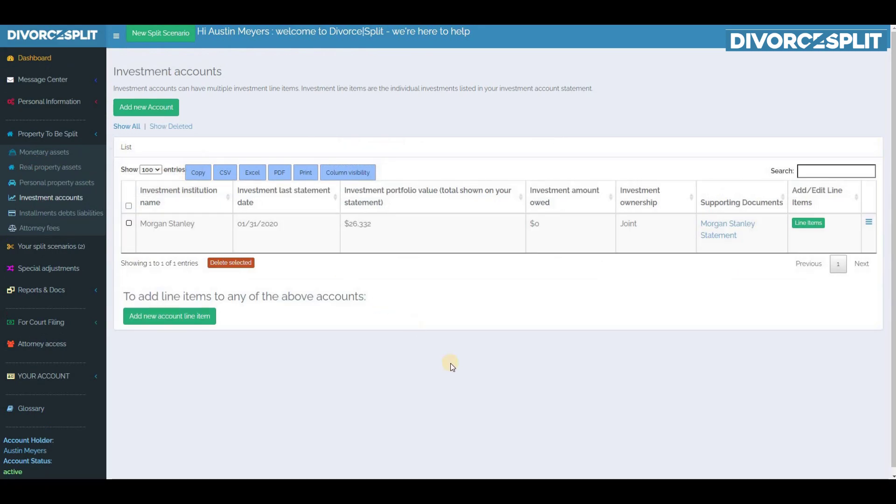